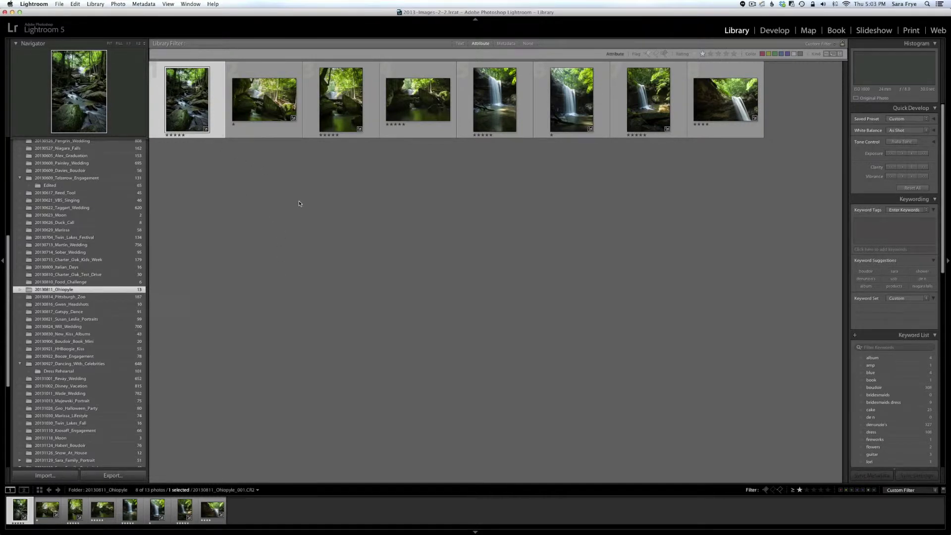
Step: In Finder, open Pictures › 2013 Images › 08-2013 › 20130811_Ohiopyle to see its CR2 and tif files
key("super+Tab")
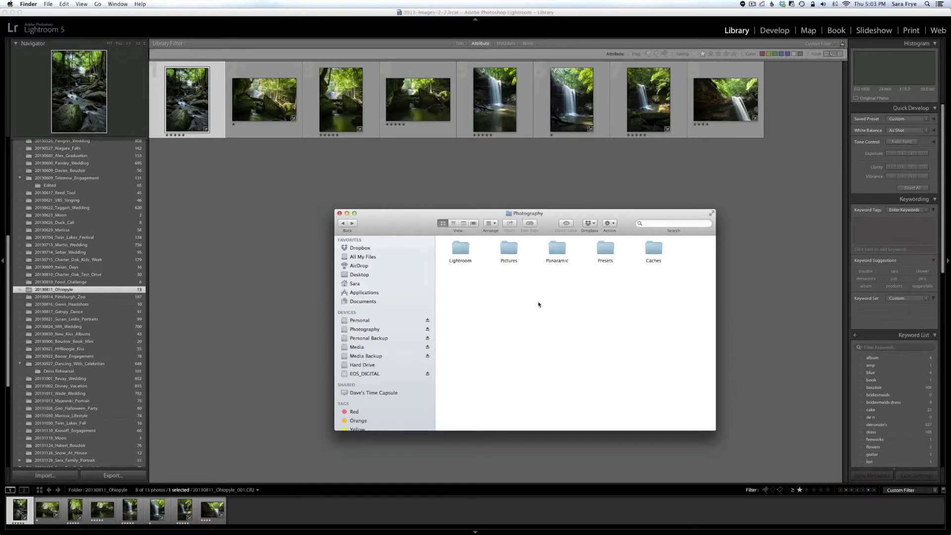
left_click(509, 251)
double_click(513, 258)
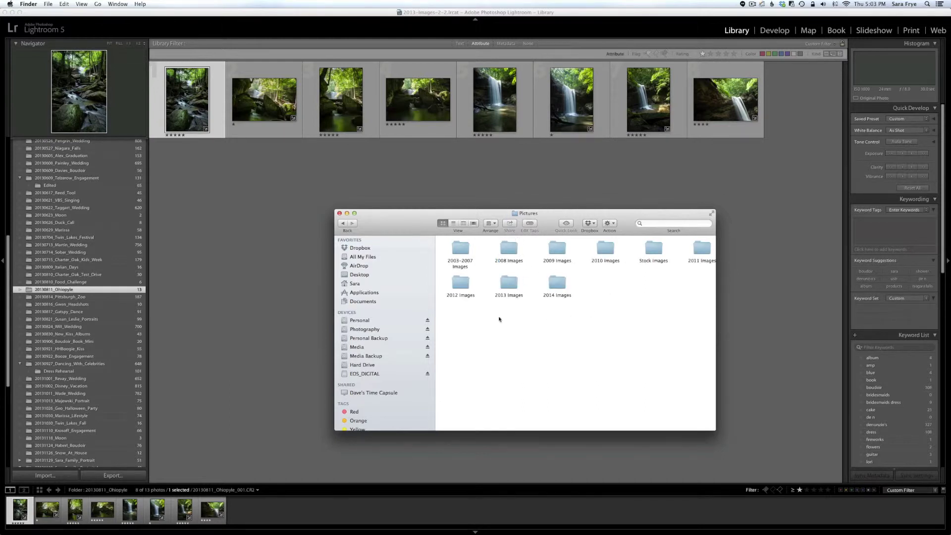
double_click(509, 285)
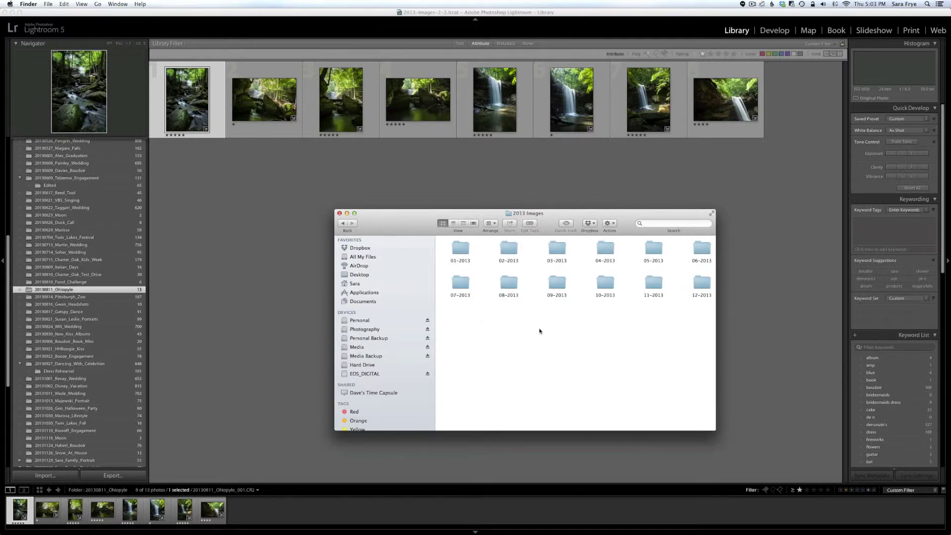
double_click(510, 284)
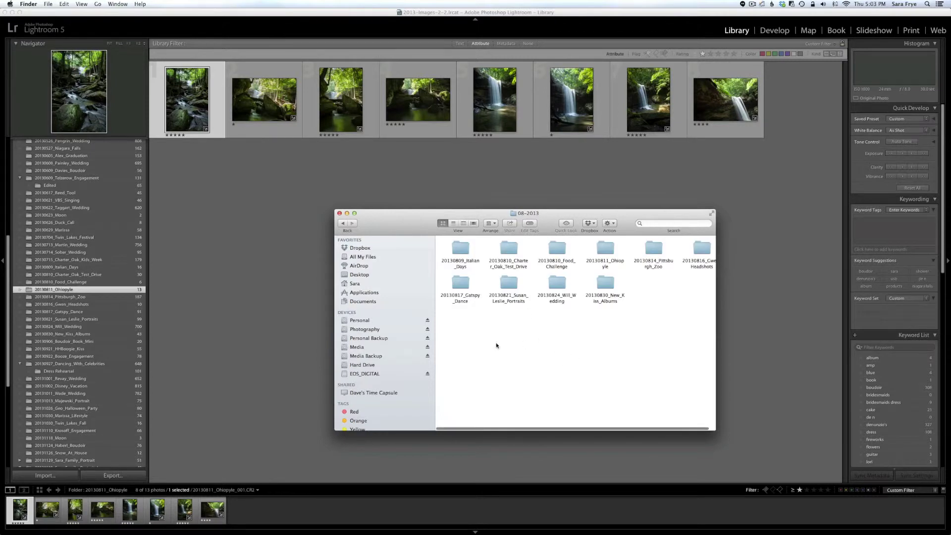
scroll(561, 350, "right", 1)
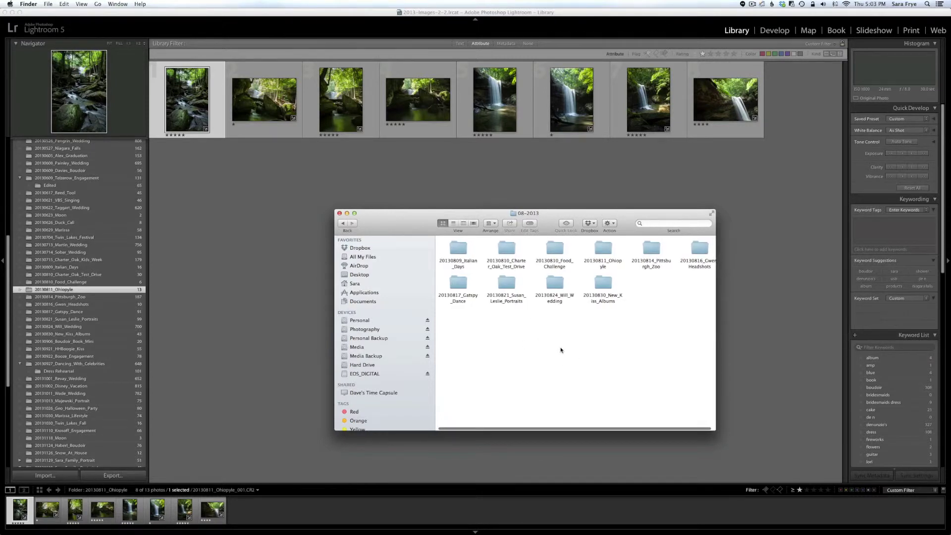
double_click(604, 250)
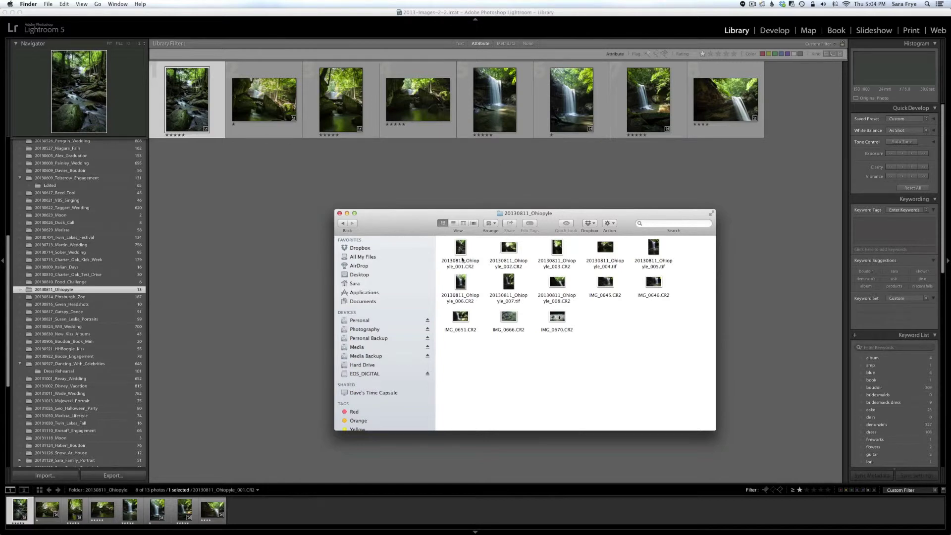
Step: Show the Ohiopyle files in List view with dates, sizes and kinds, then focus the search field
left_click(453, 223)
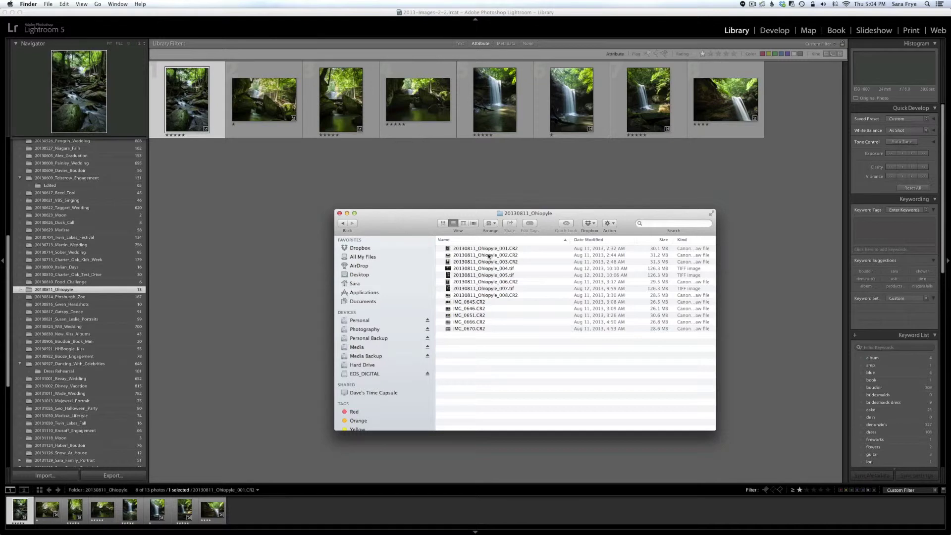
left_click(650, 224)
Step: Jump up to the Photography folder via the path popup and reopen Pictures
left_click(517, 216, "super")
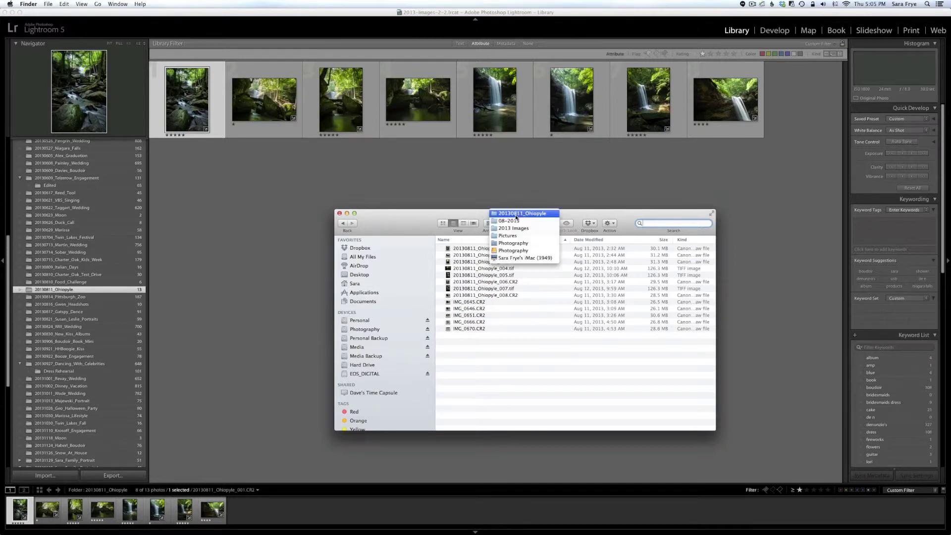
left_click(513, 243)
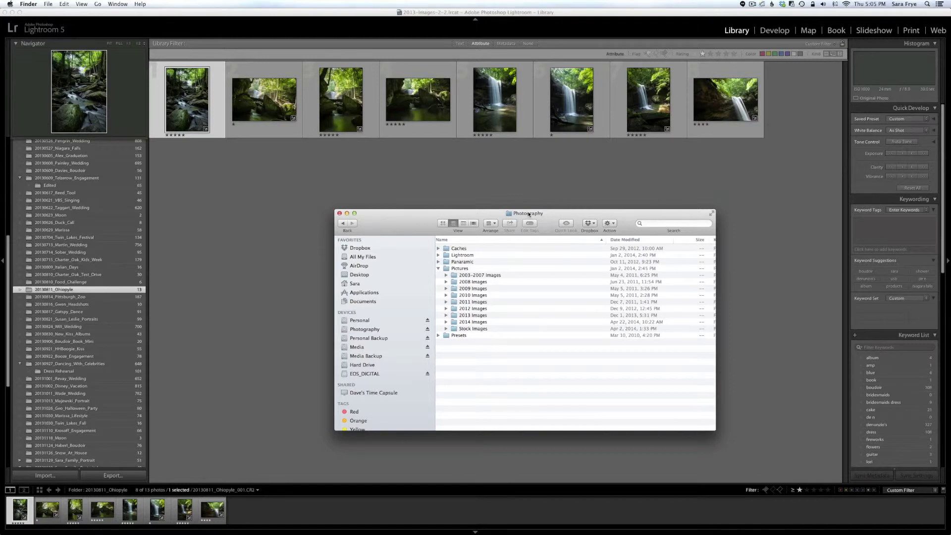
left_click(444, 270)
double_click(444, 270)
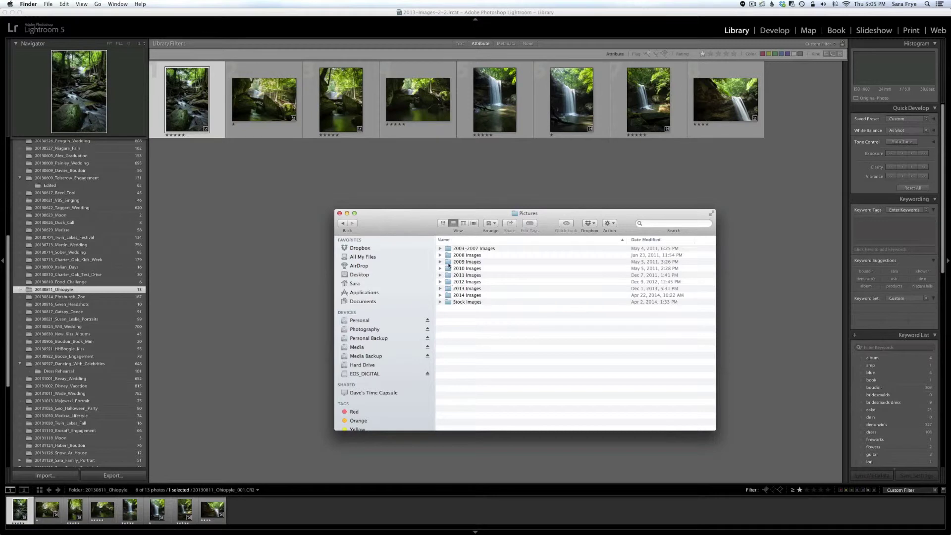
left_click(443, 295)
left_click(440, 295)
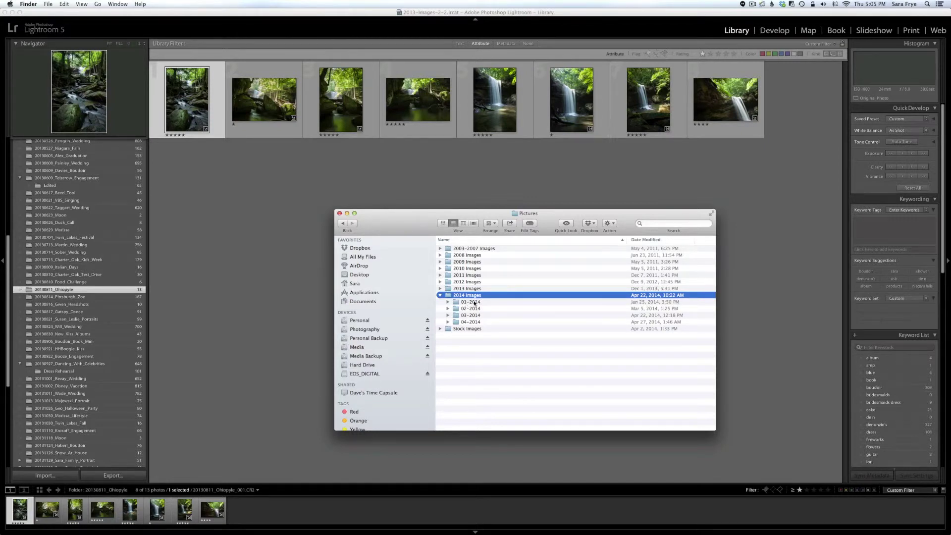
left_click(448, 302)
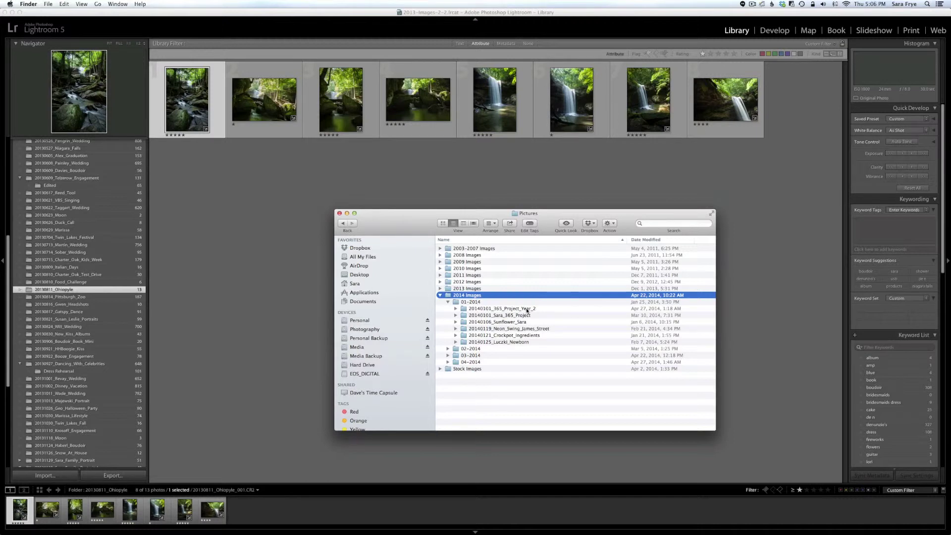
left_click(527, 311)
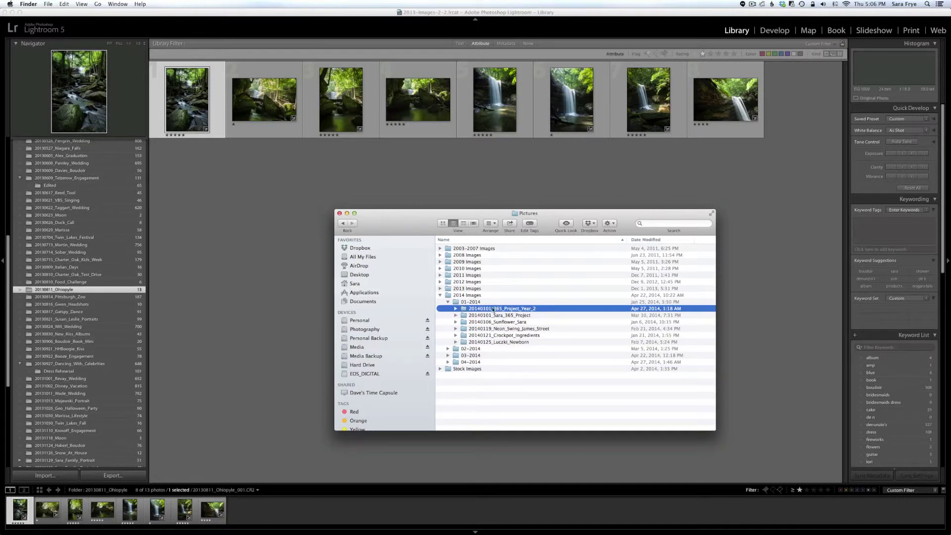
left_click(456, 308)
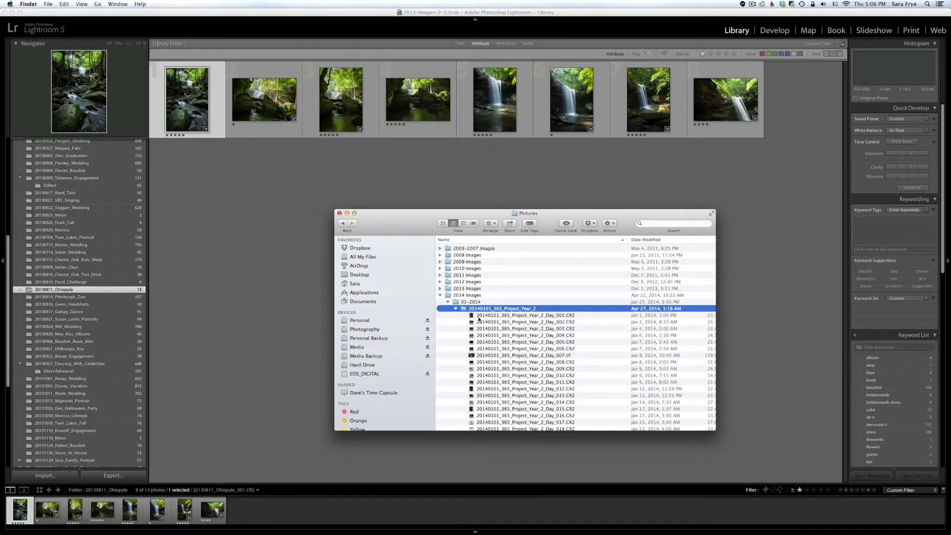
scroll(502, 319, "down", 10)
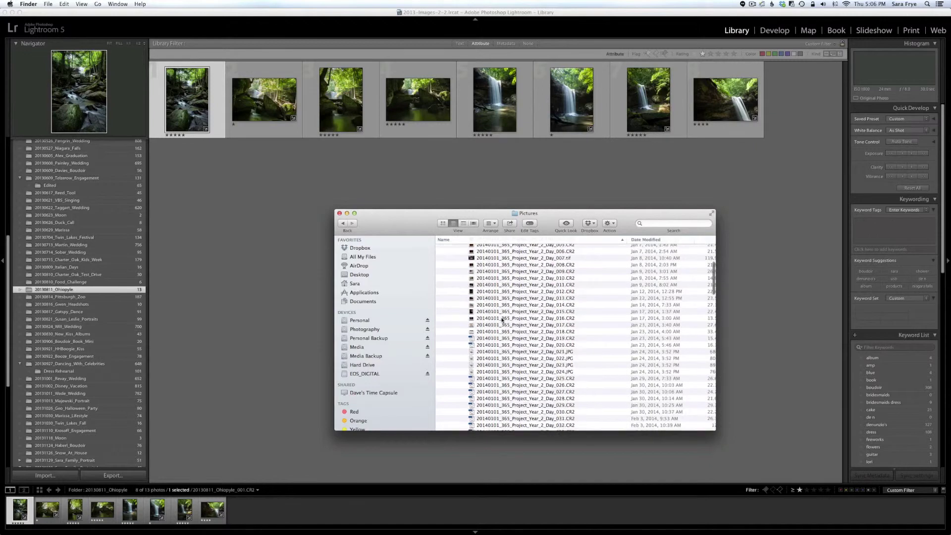
scroll(501, 319, "down", 7)
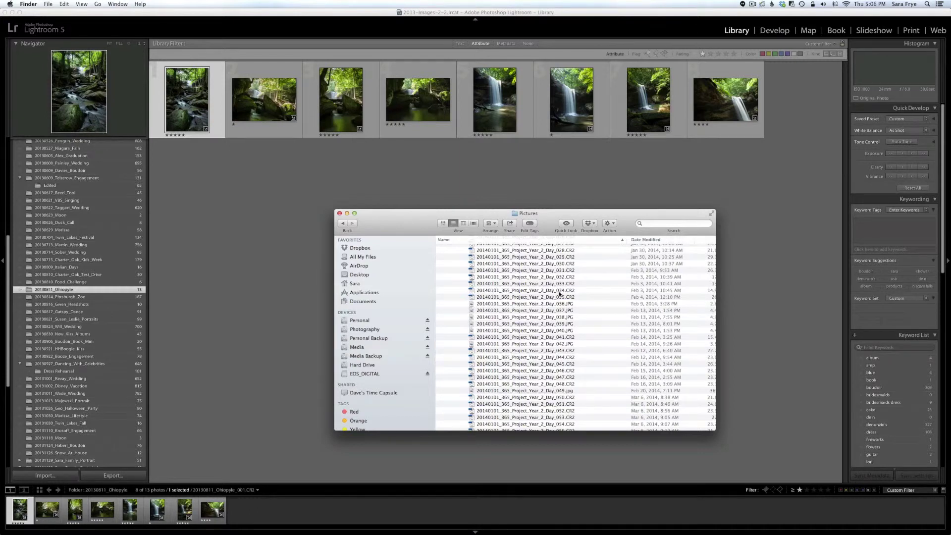
scroll(559, 294, "up", 10)
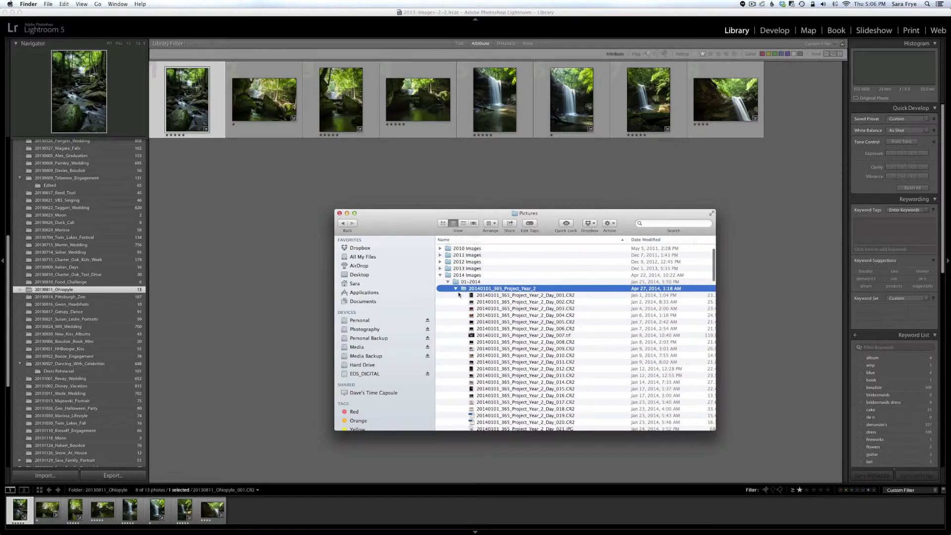
left_click(456, 291)
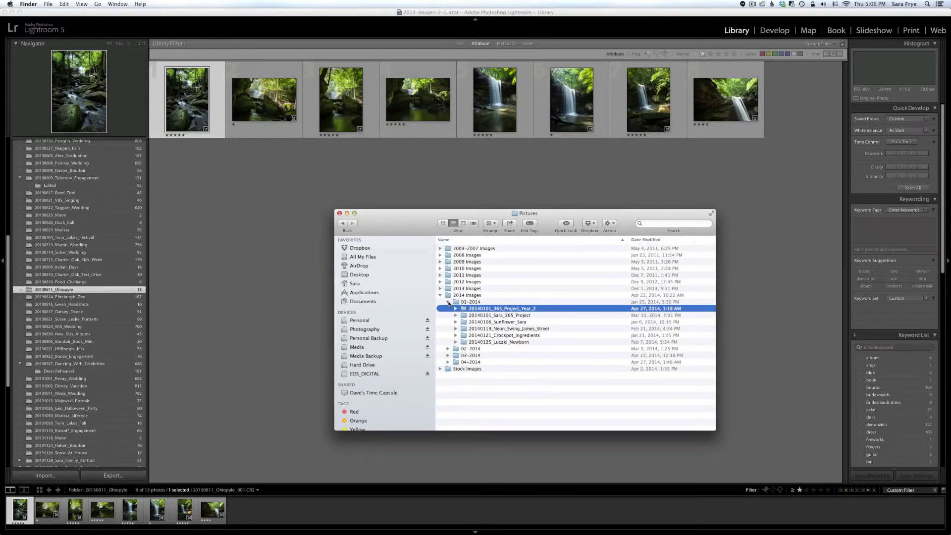
left_click(449, 303)
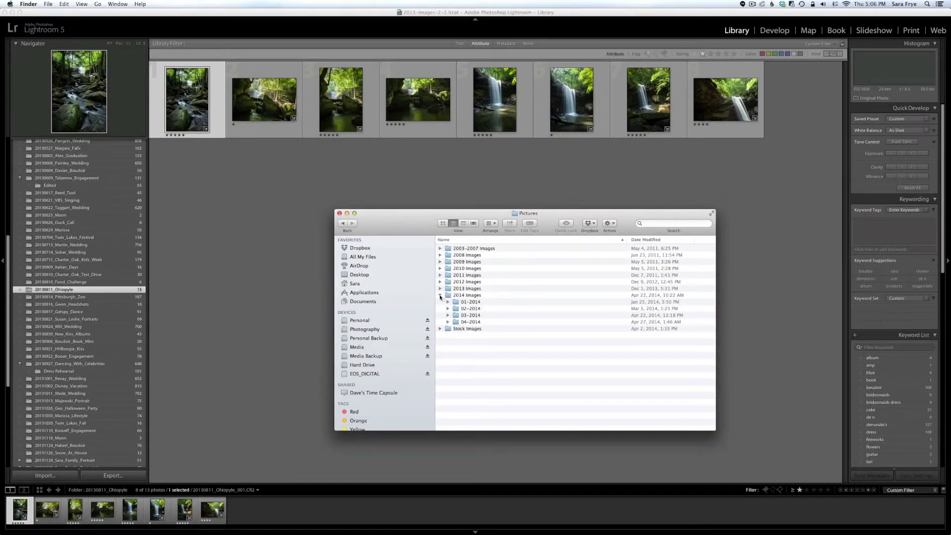
left_click(439, 295)
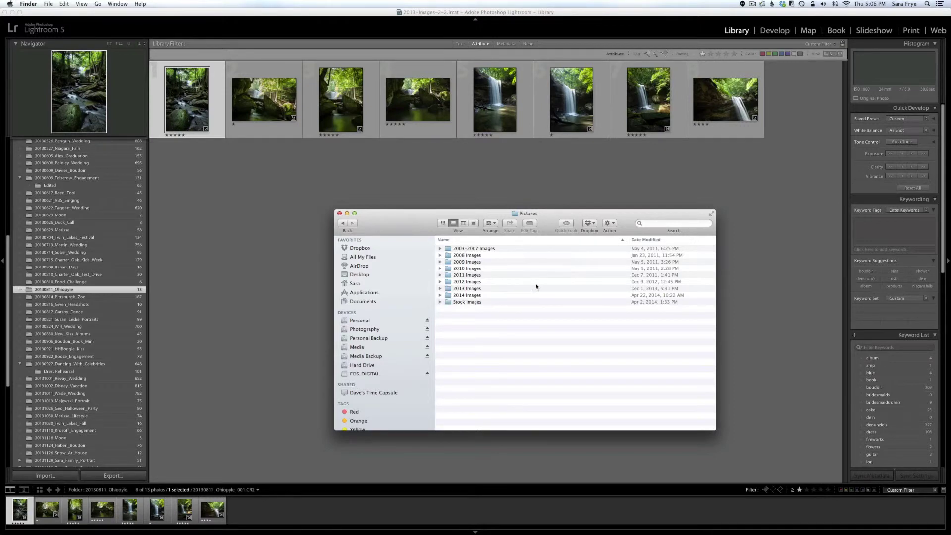
left_click(674, 224)
type("frye we")
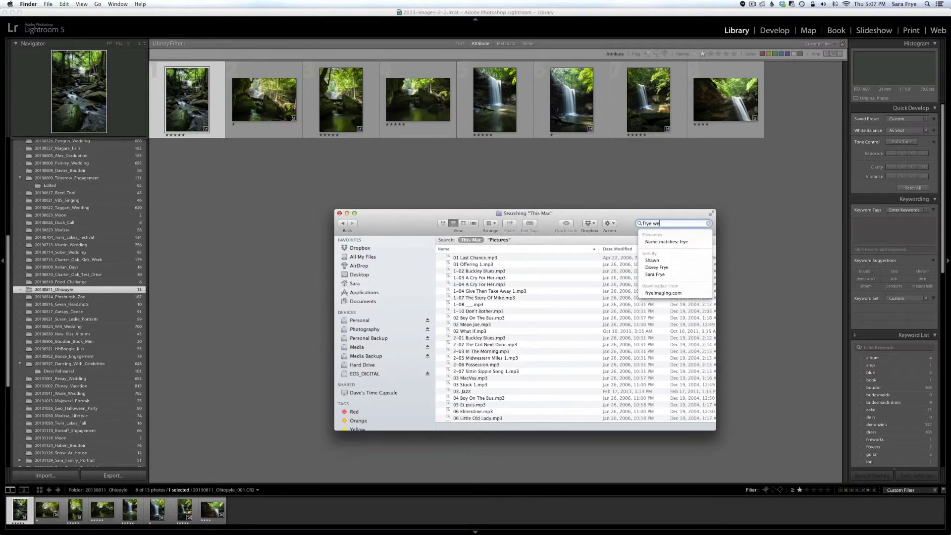
type("dding")
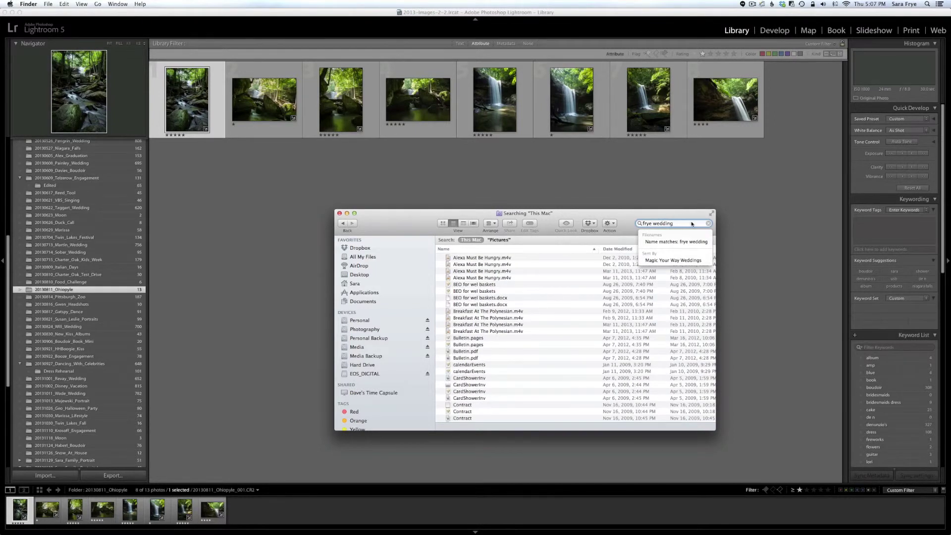
key("Return")
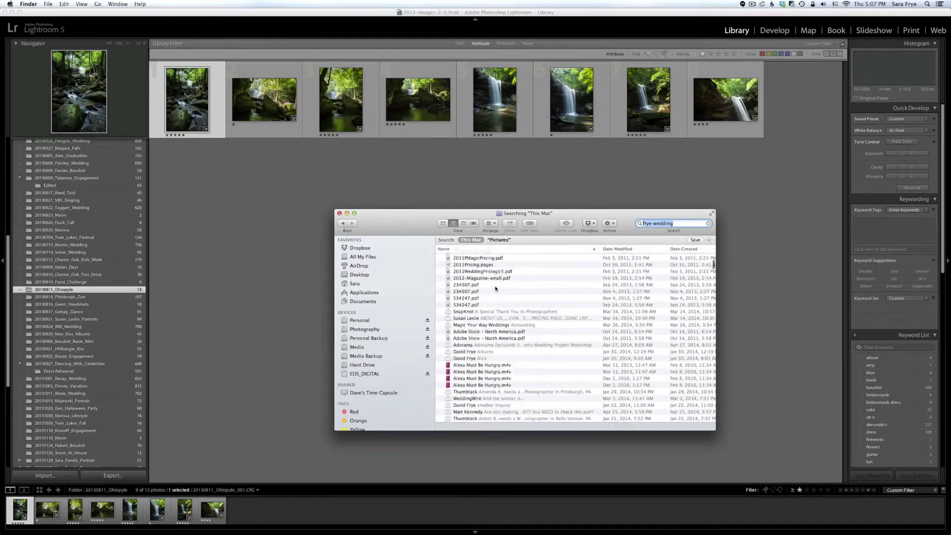
scroll(495, 289, "down", 4)
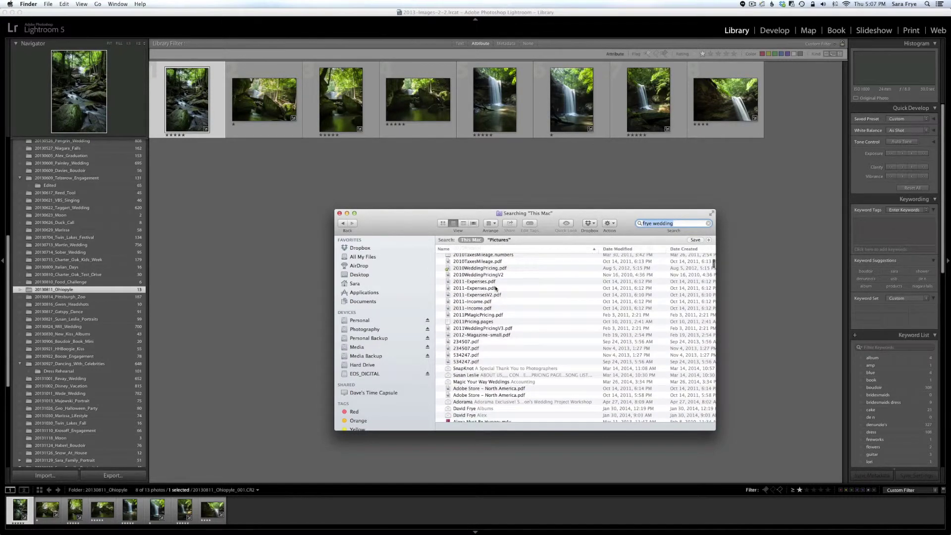
scroll(496, 289, "down", 6)
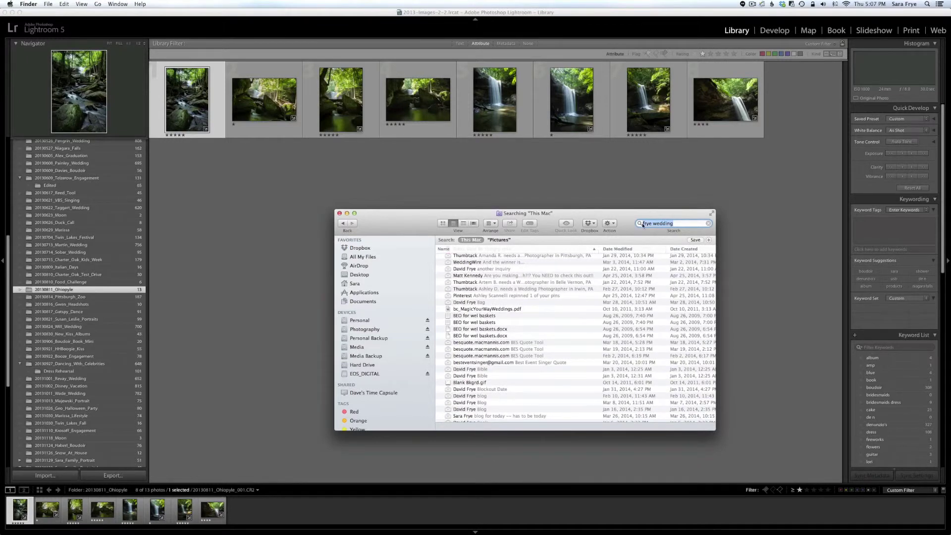
scroll(521, 310, "down", 8)
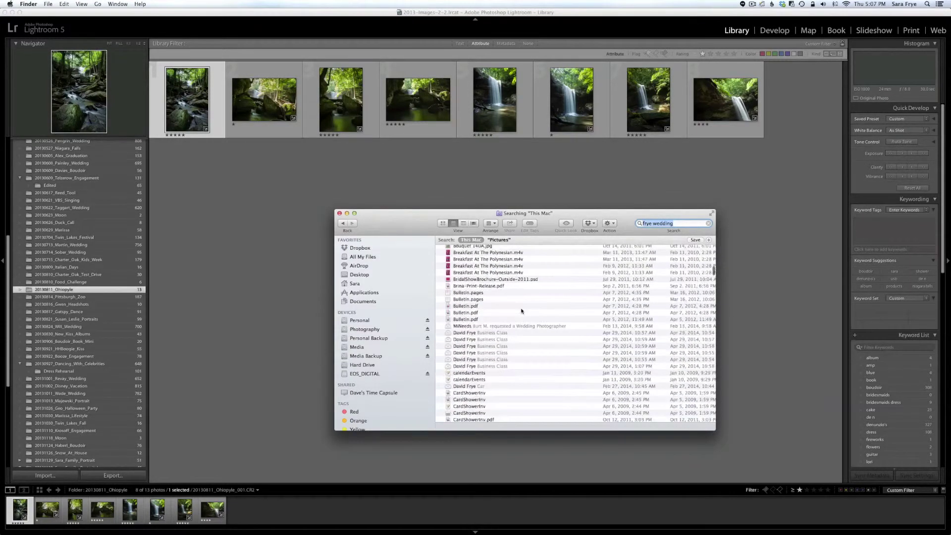
scroll(521, 310, "down", 10)
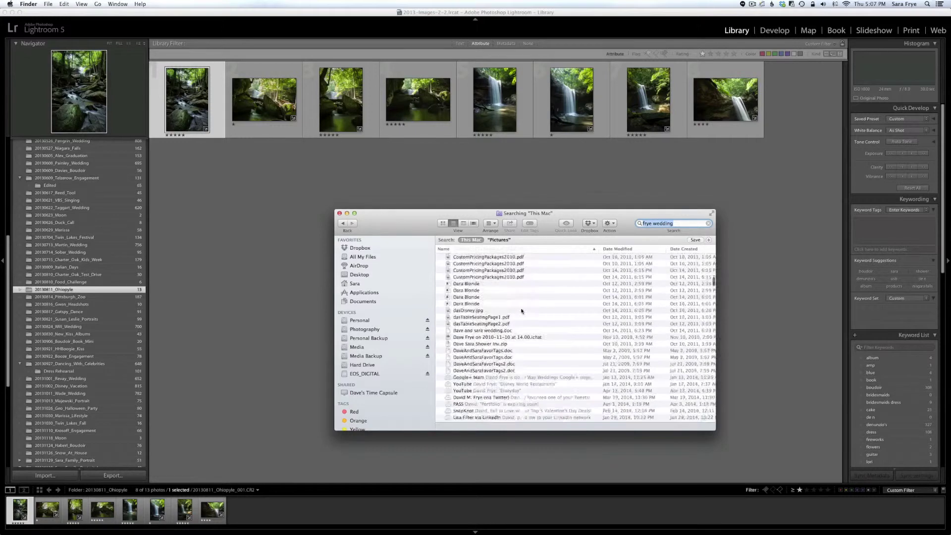
scroll(520, 310, "down", 5)
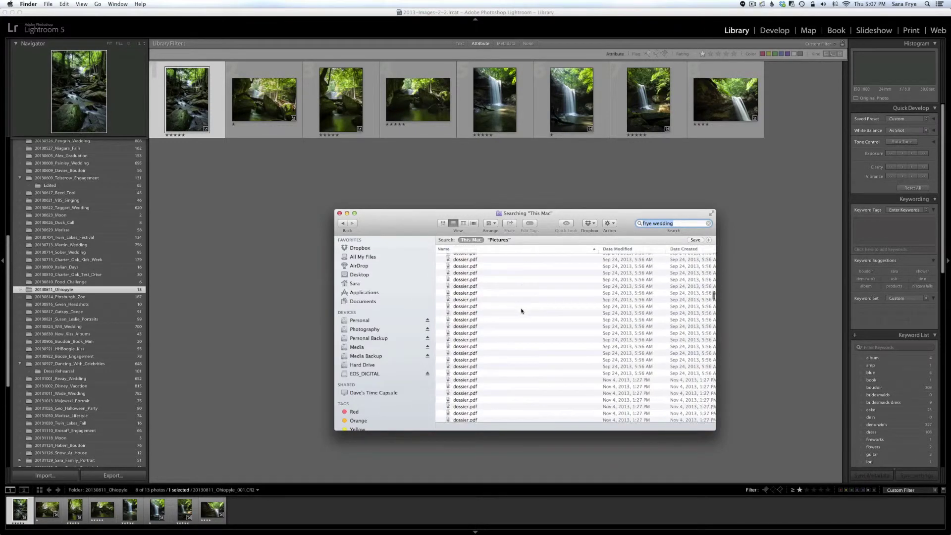
scroll(521, 310, "down", 10)
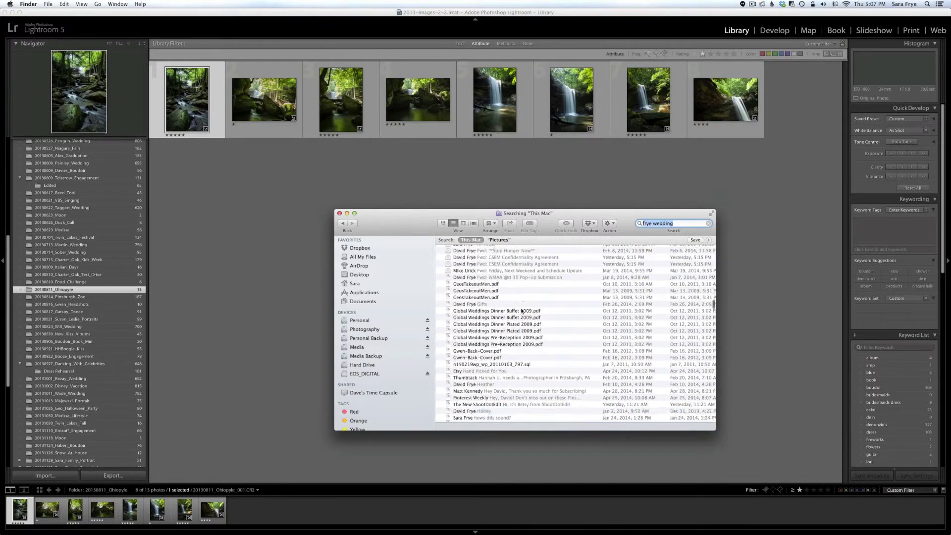
scroll(520, 310, "down", 10)
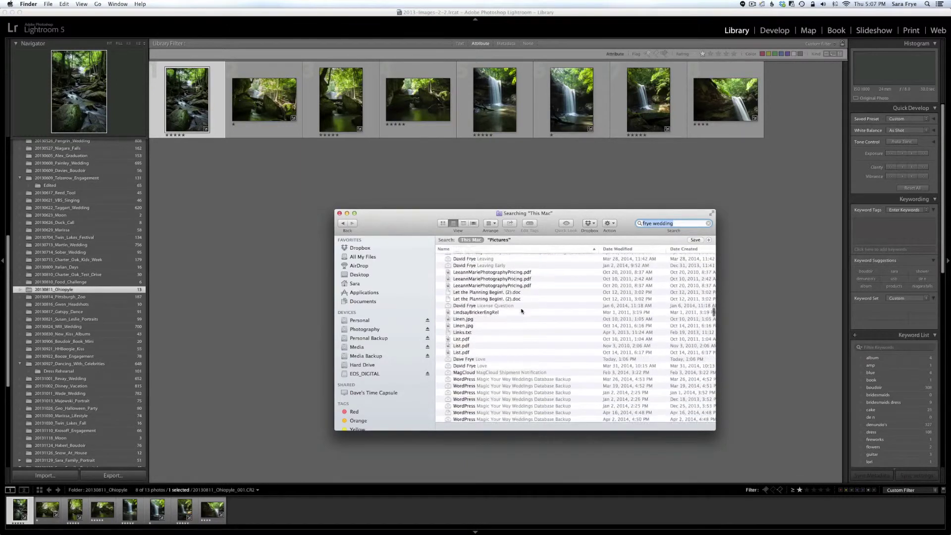
scroll(520, 310, "down", 10)
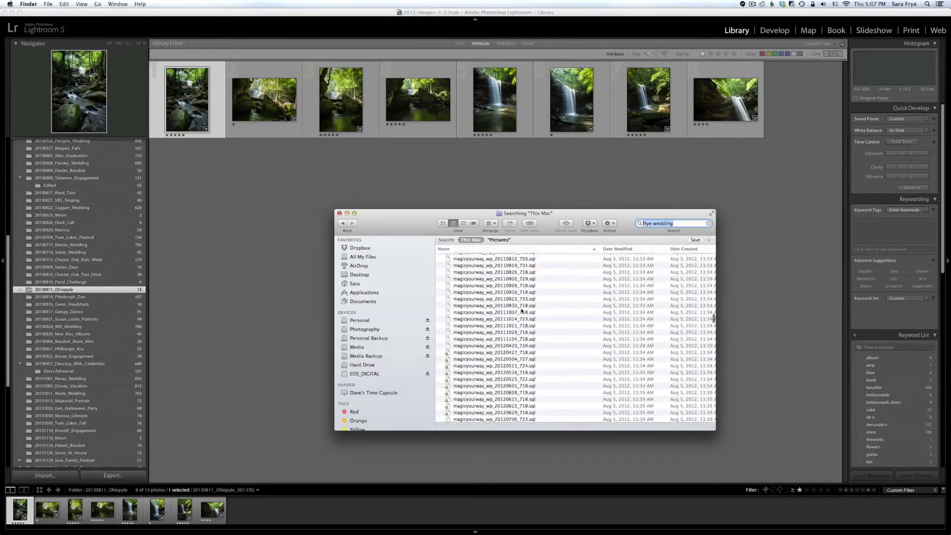
scroll(521, 310, "down", 5)
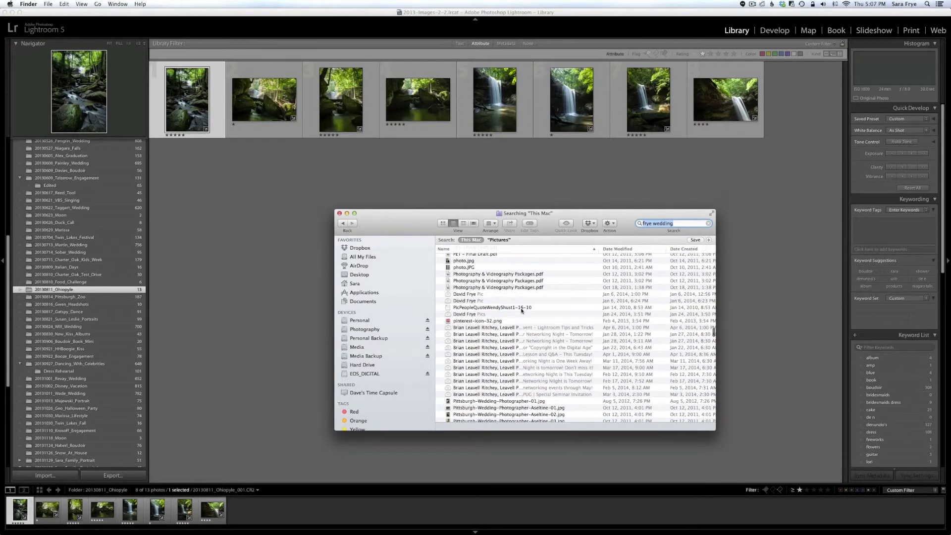
scroll(520, 311, "down", 10)
scroll(521, 310, "down", 10)
scroll(521, 311, "down", 5)
scroll(521, 311, "down", 15)
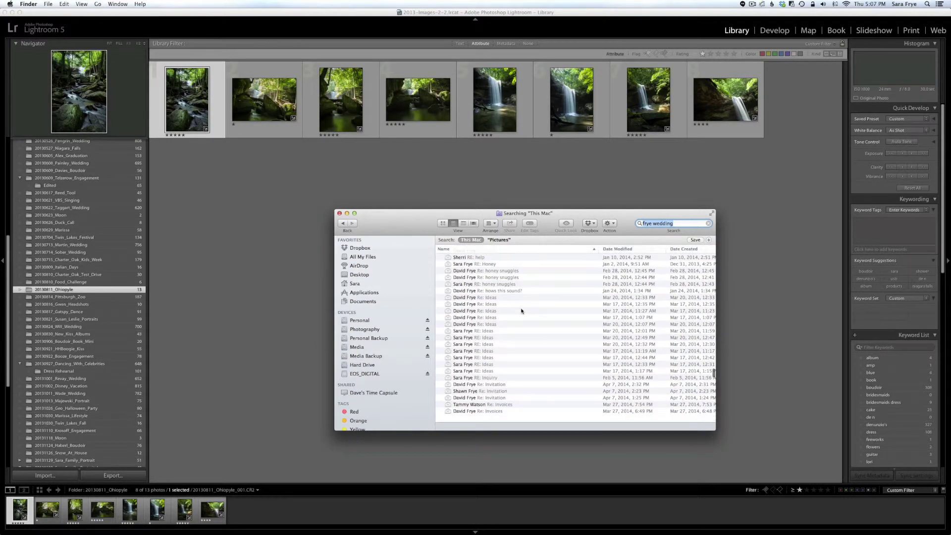
Step: Scope the Finder search to Pictures, trim the term to the photographer's surname, and review the results
left_click(499, 240)
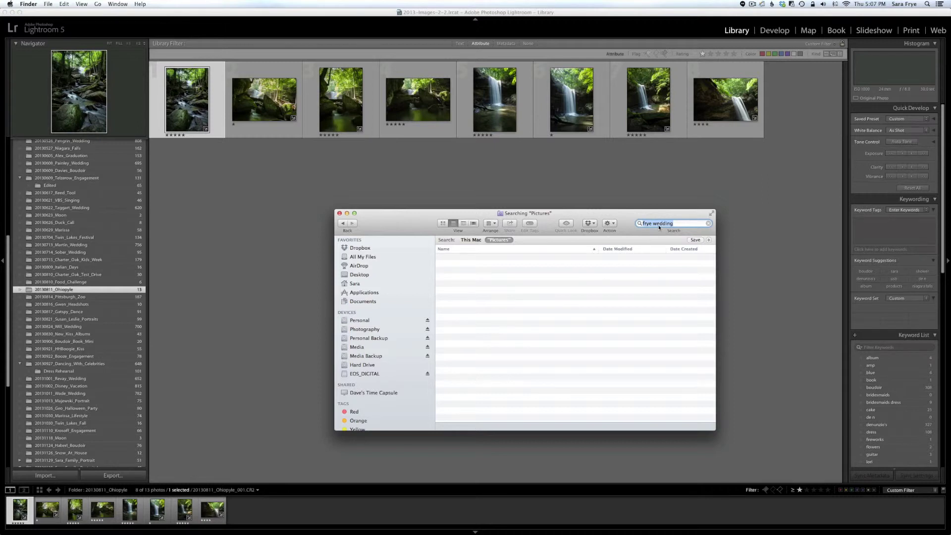
left_click(684, 224)
key("BackSpace")
key("BackSpace")
key("BackSpace")
key("BackSpace")
key("BackSpace")
key("BackSpace")
key("BackSpace")
key("BackSpace")
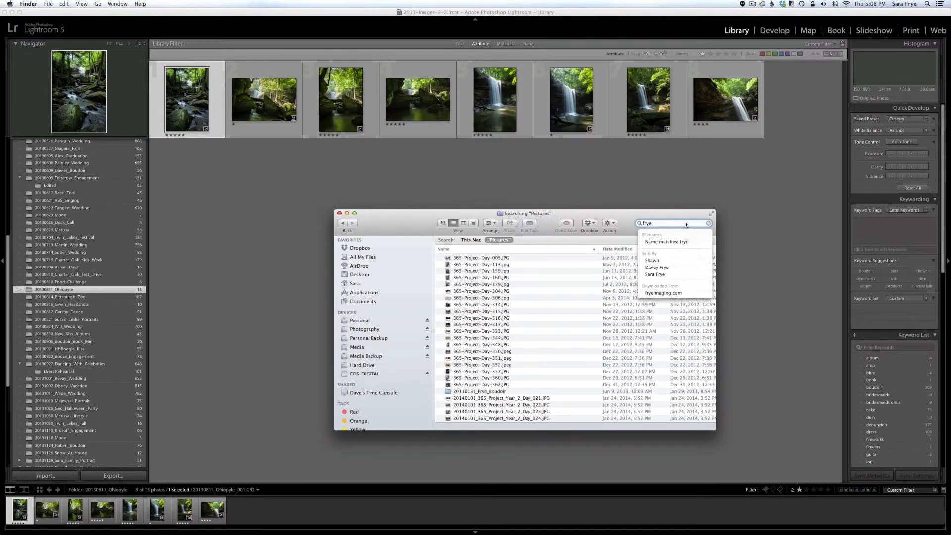
key("Return")
scroll(554, 286, "down", 3)
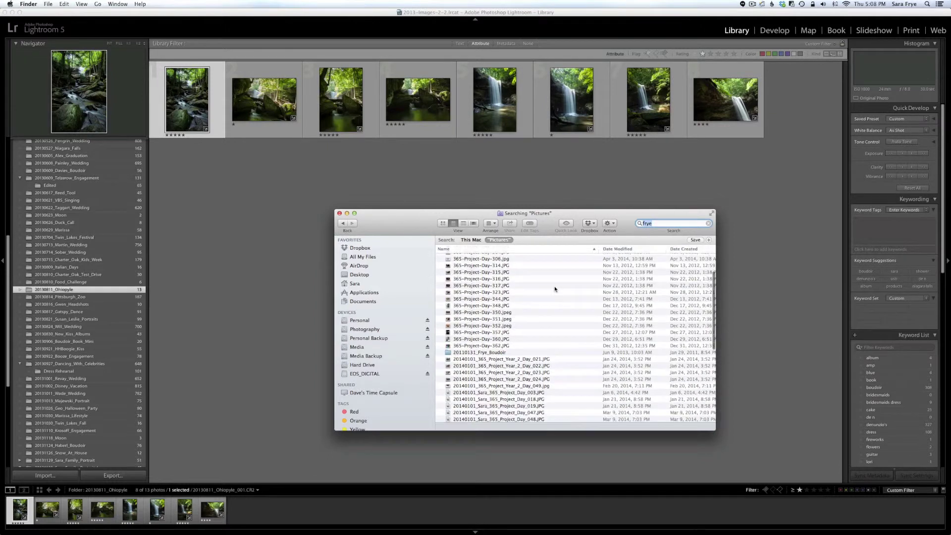
scroll(554, 288, "down", 5)
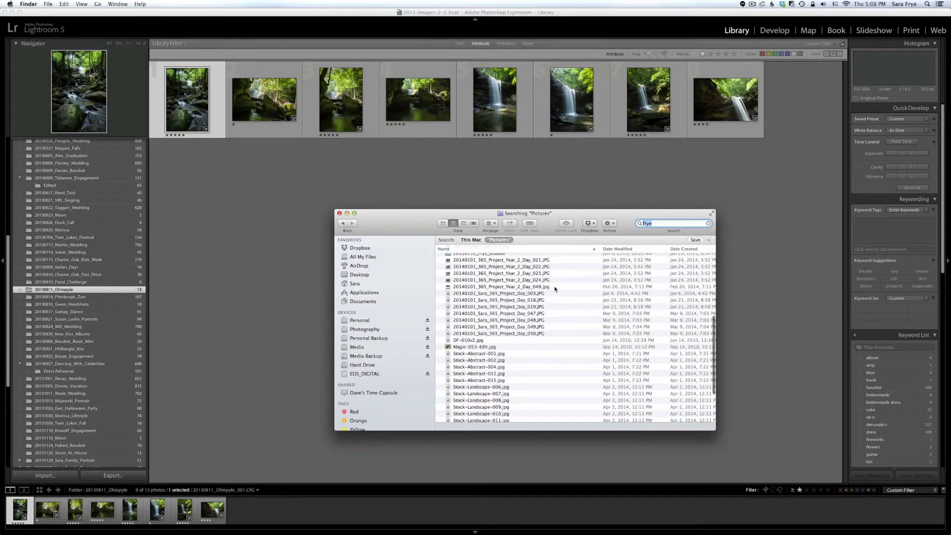
scroll(554, 288, "up", 8)
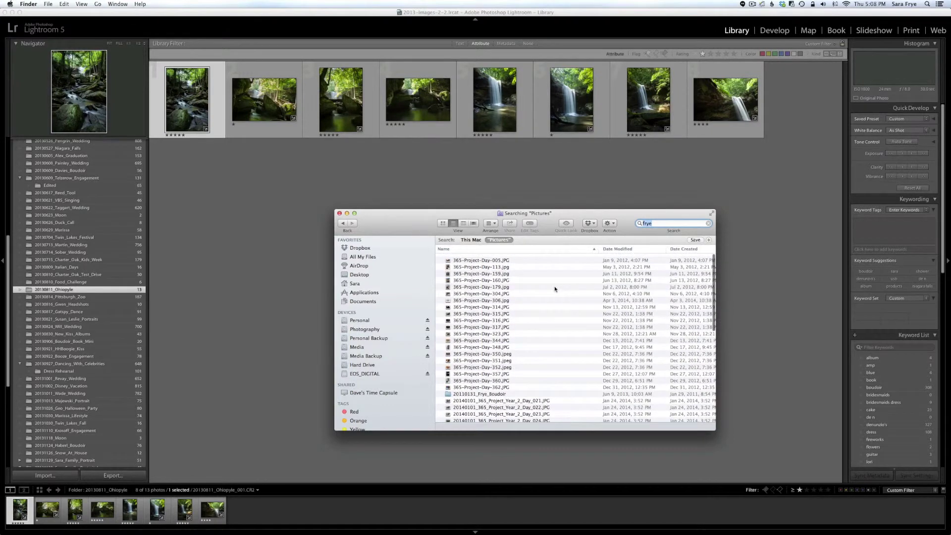
left_click(668, 225)
double_click(646, 224)
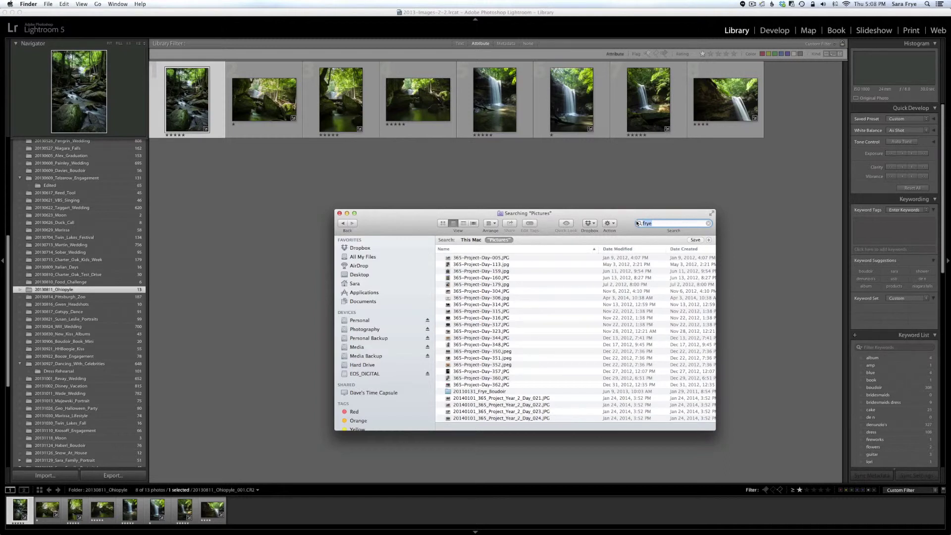
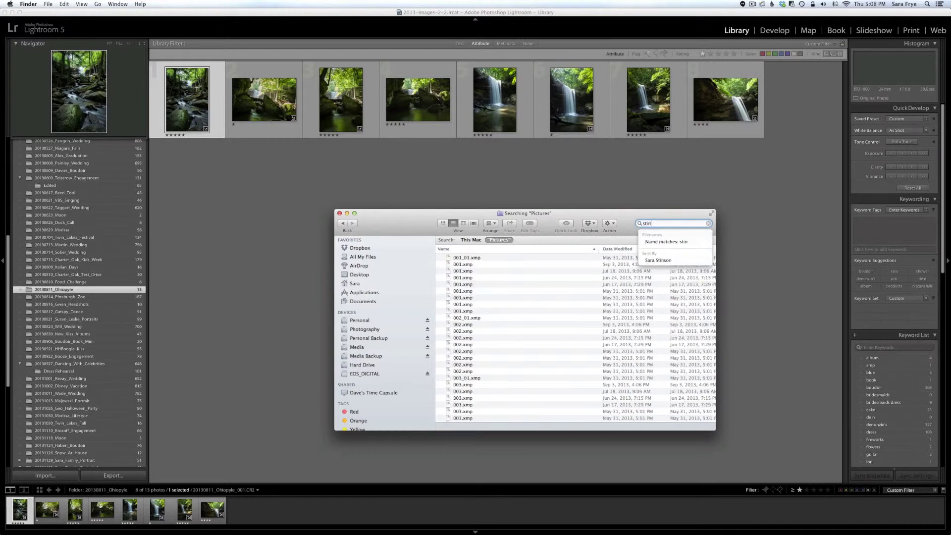
Step: Search for the couple's names, 'our wedding' and 'wedding', then settle on 'moon'
key("Return")
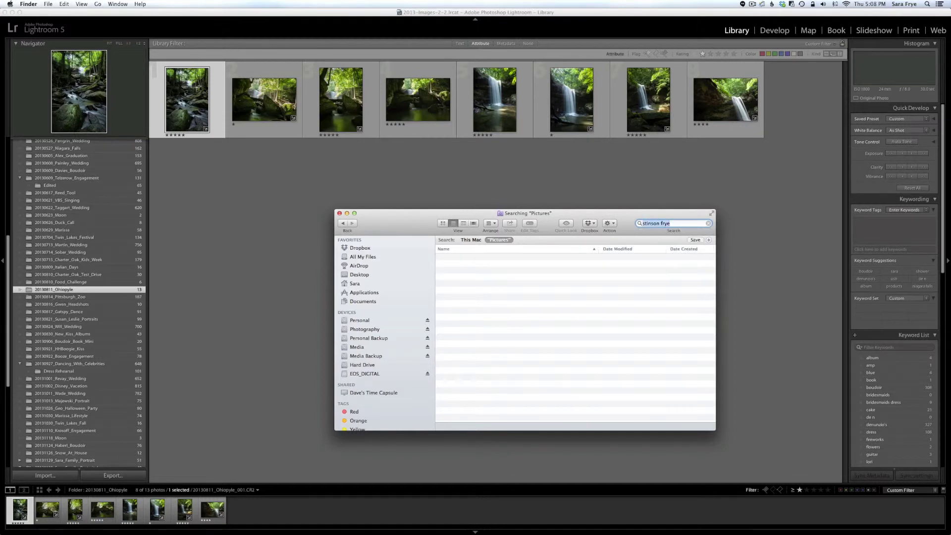
type("our wedding")
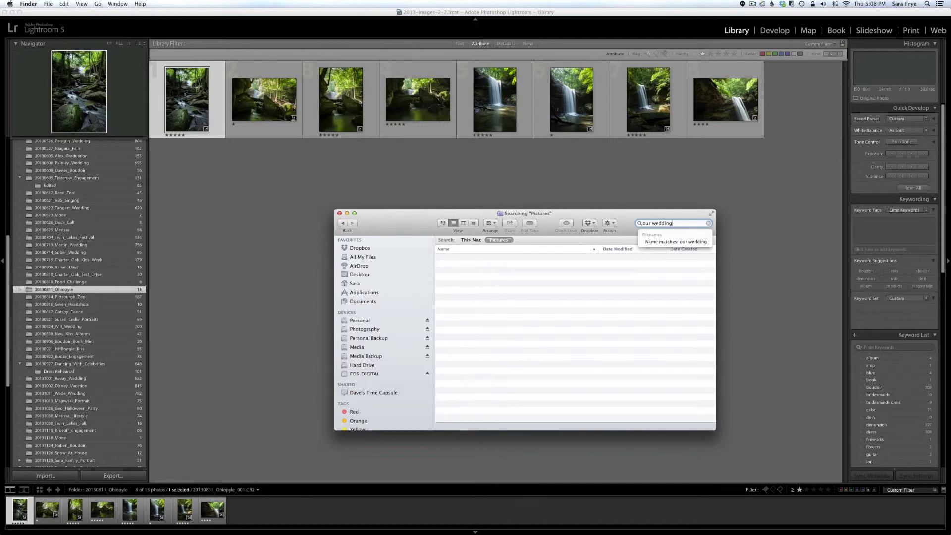
key("Return")
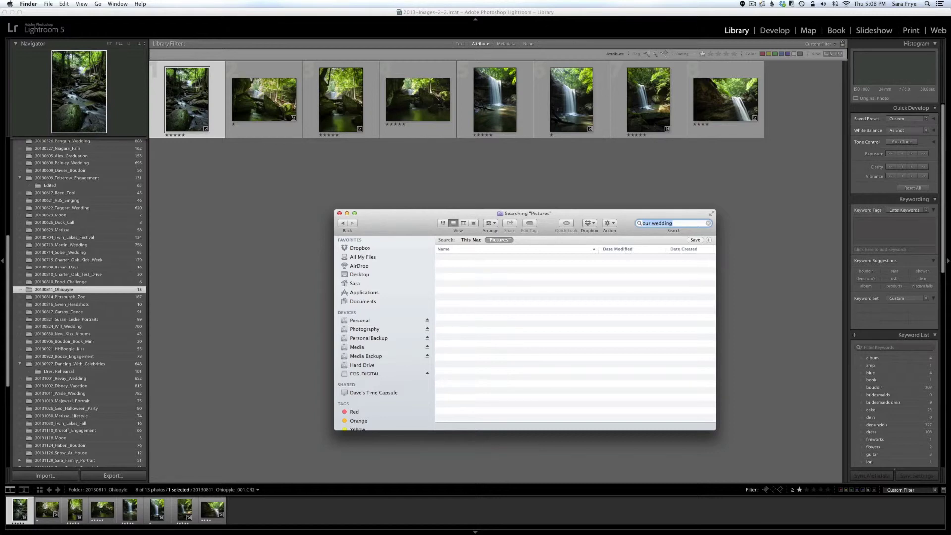
key("BackSpace")
type("wedding")
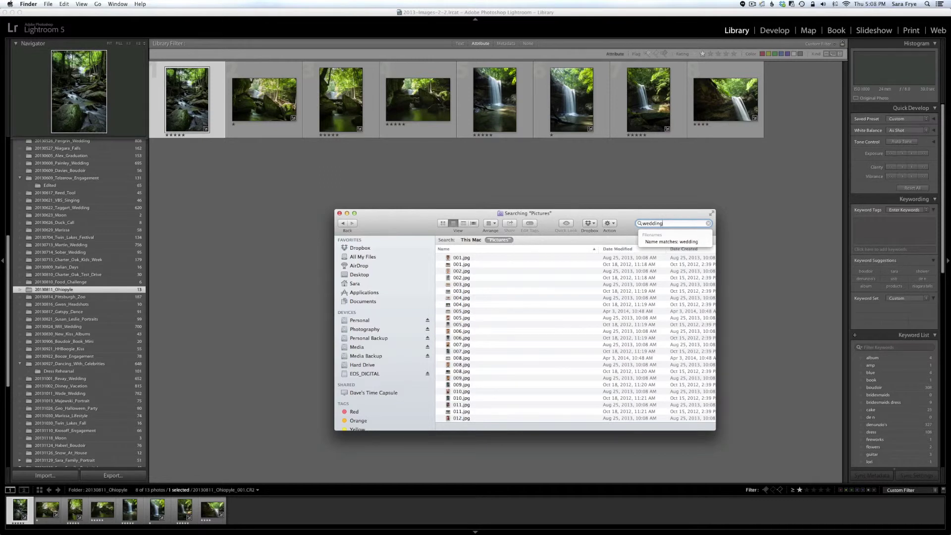
key("BackSpace")
key("BackSpace")
key("BackSpace")
key("BackSpace")
key("BackSpace")
key("BackSpace")
key("BackSpace")
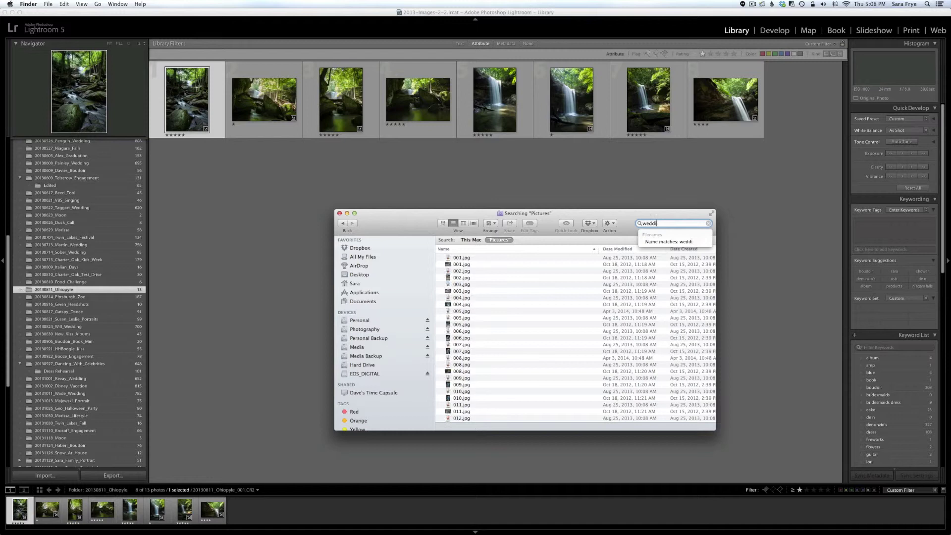
type("moon")
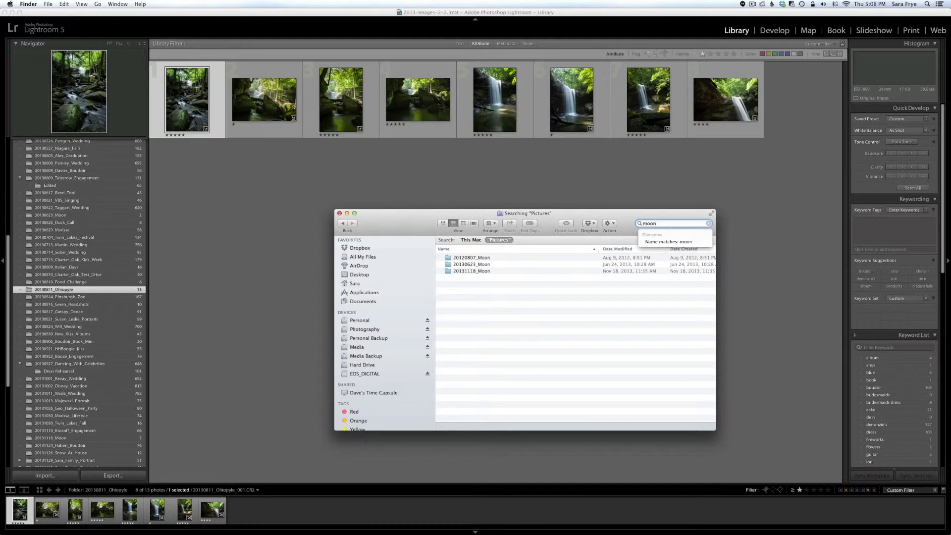
key("Return")
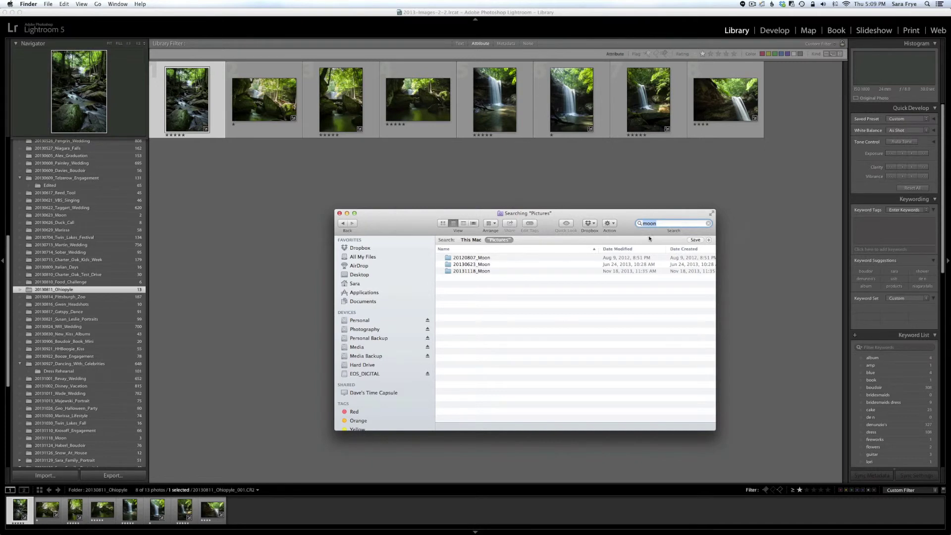
Step: Search Pictures for 'ohiopyle' and select the 20130811_Ohiopyle folder to show its path
left_click(663, 225)
type("ohiopyle")
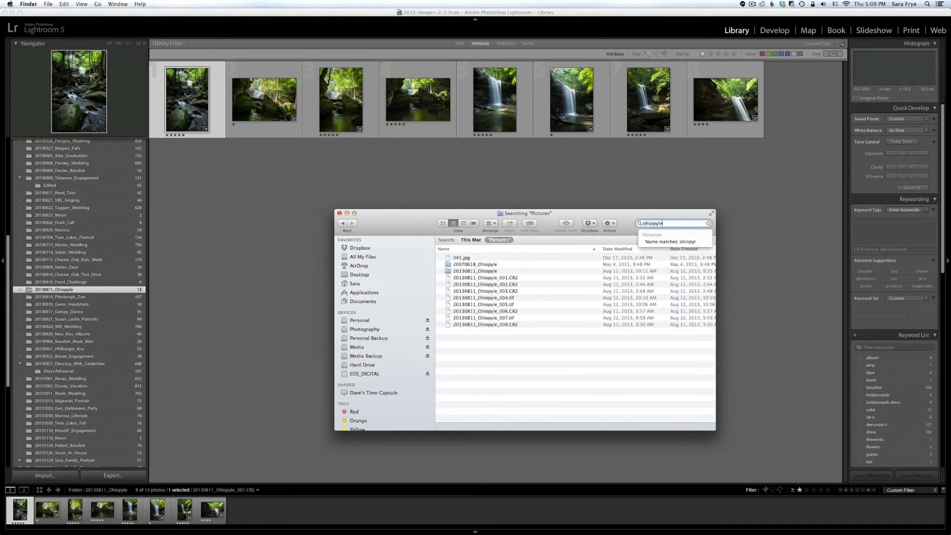
key("Return")
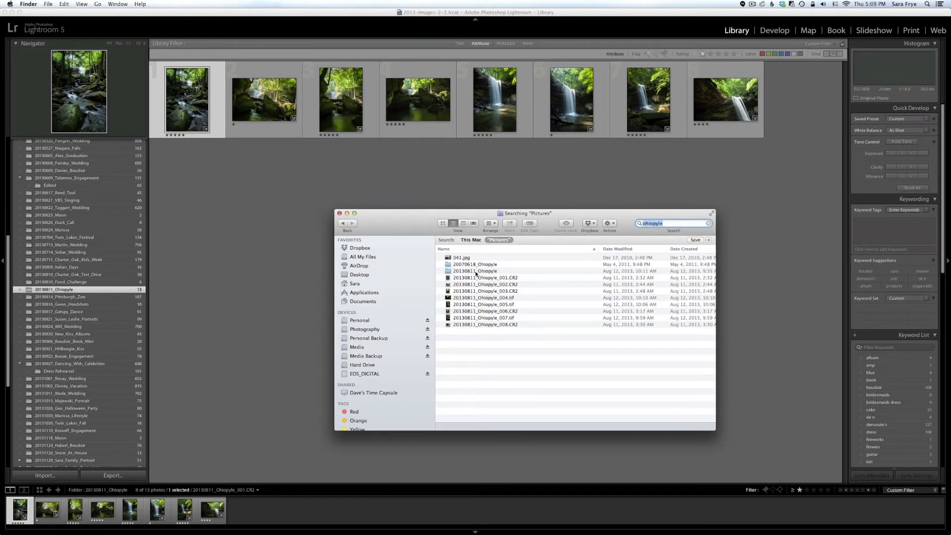
left_click(449, 271)
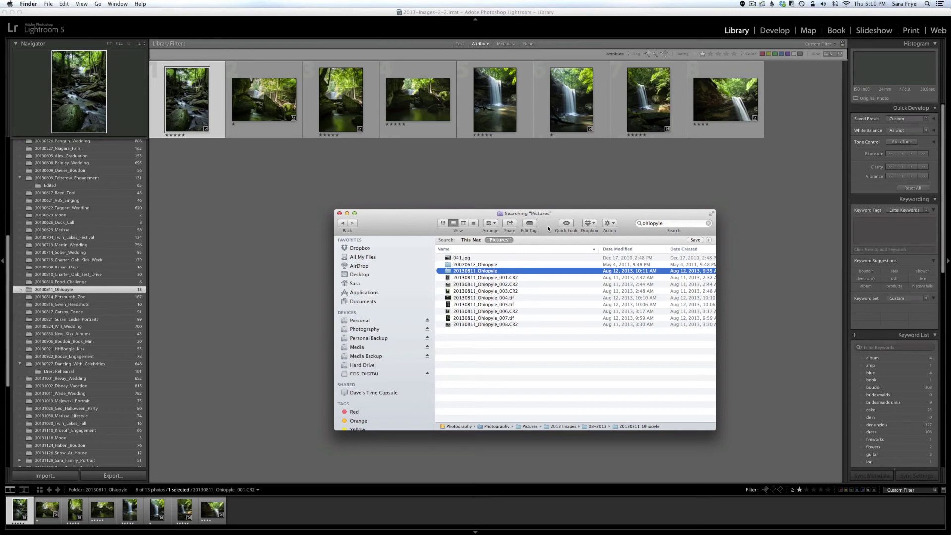
Step: Minimize the Finder search window to return to Lightroom's Ohiopyle Library grid
left_click(354, 213)
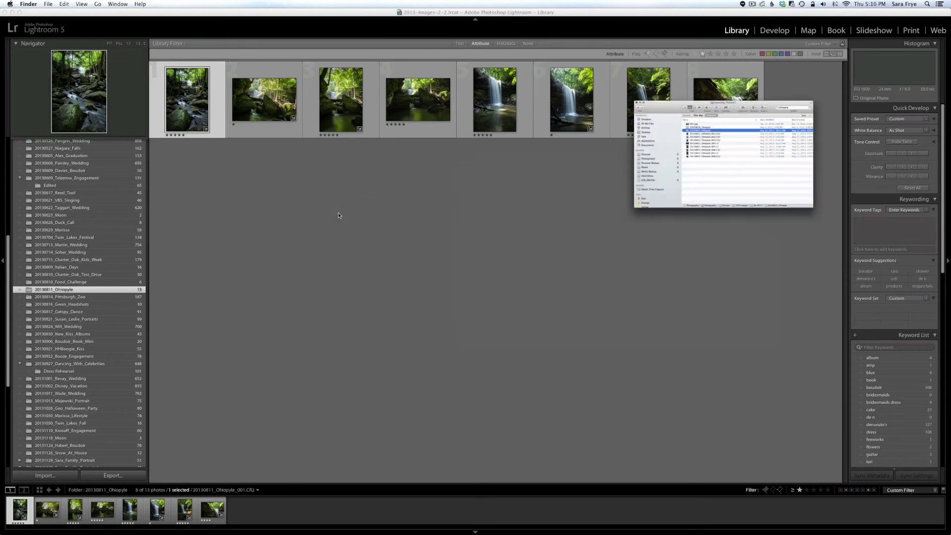